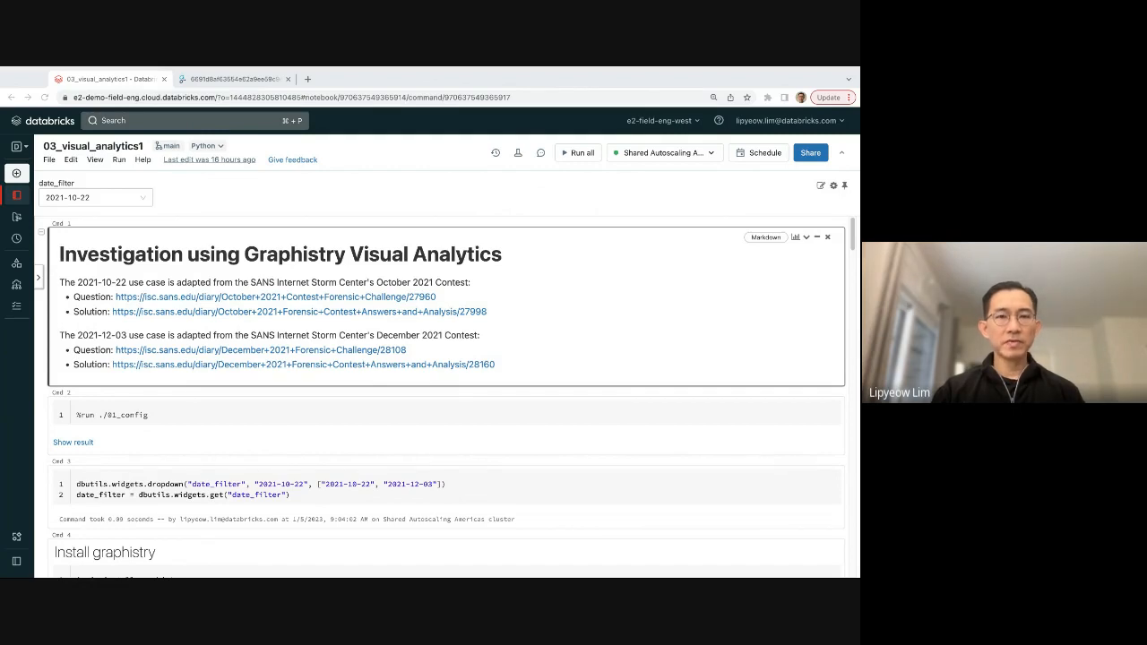
Scroll through the notebook to review the setup cells and the vertices and edges query with its results.
scroll(431, 330, down, 1)
scroll(431, 330, down, 3)
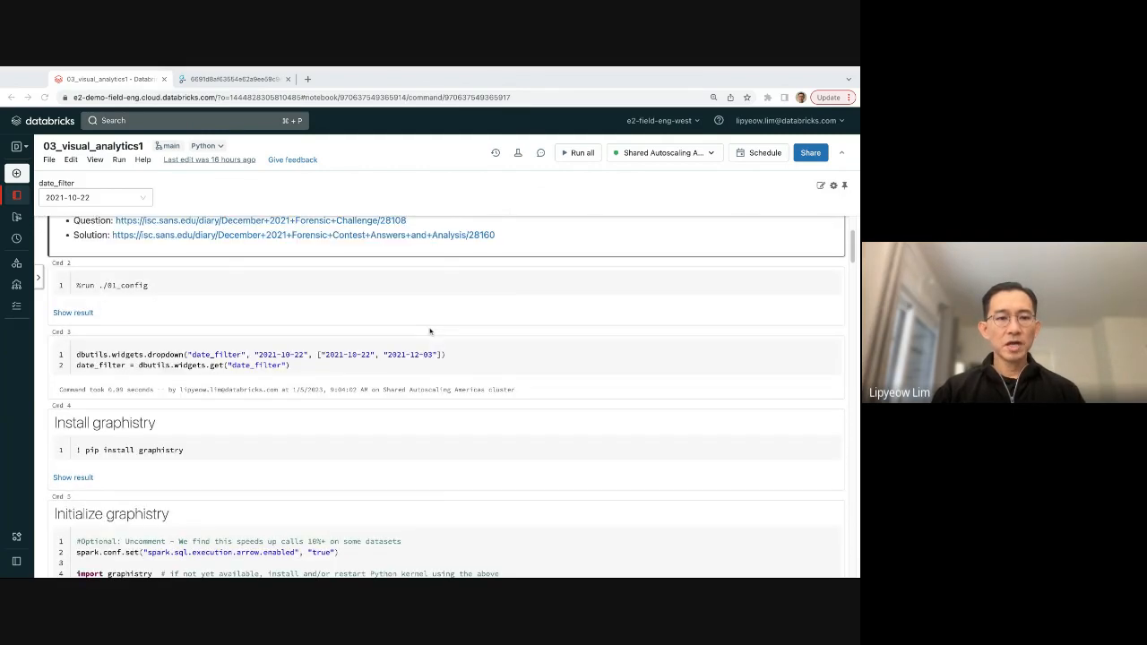
scroll(430, 331, down, 3)
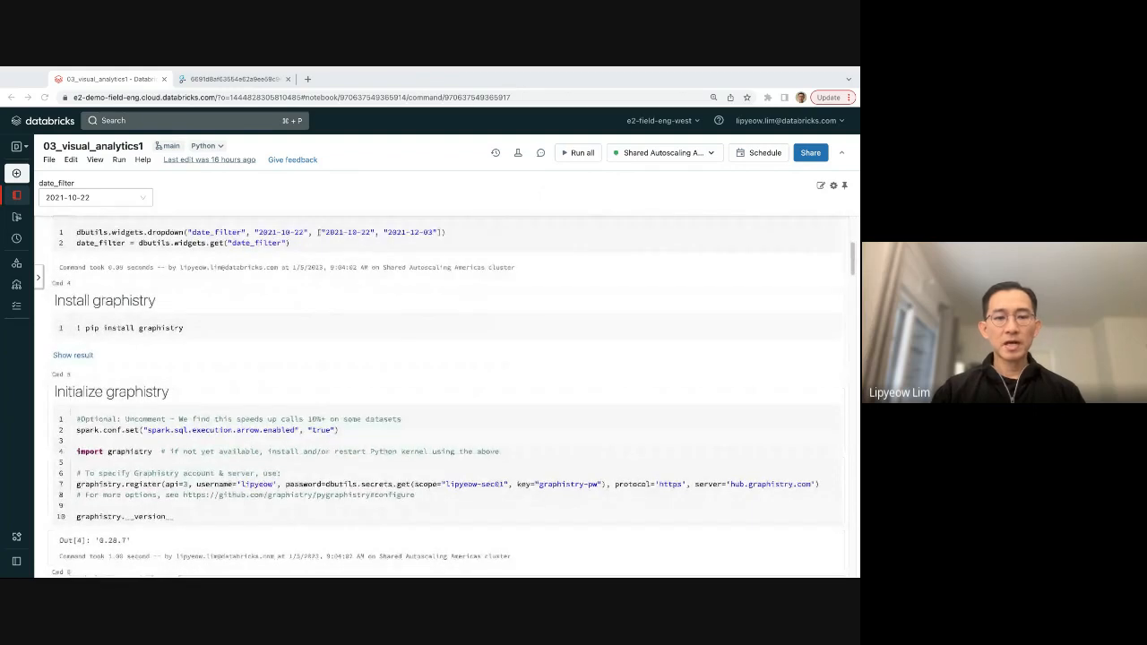
scroll(445, 396, down, 2)
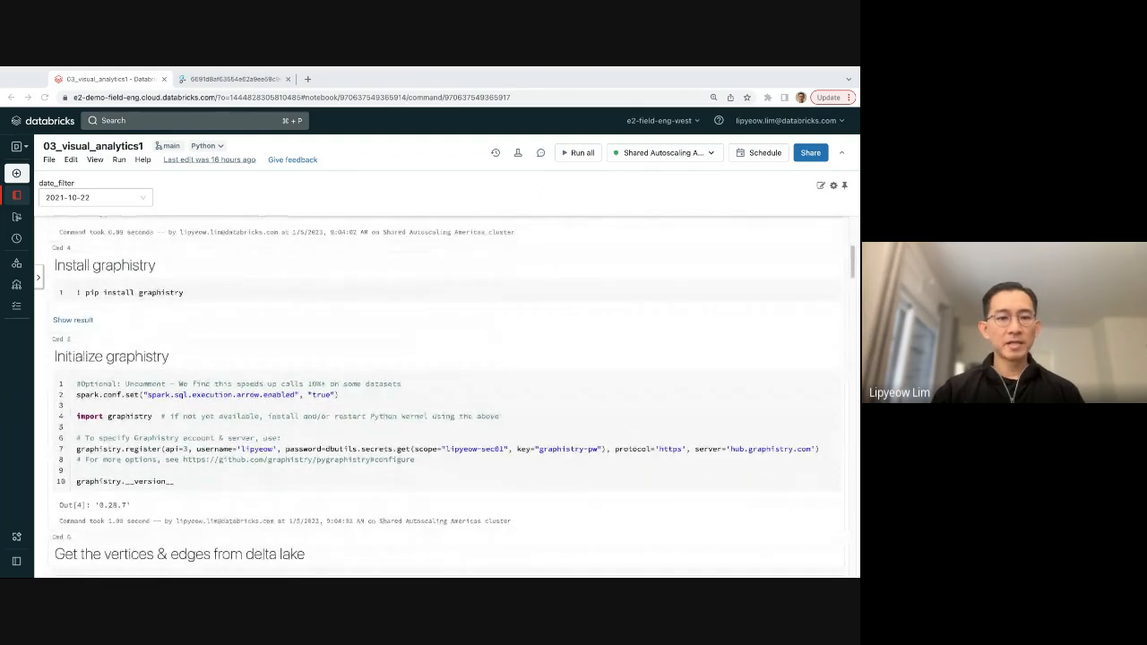
scroll(445, 396, down, 4)
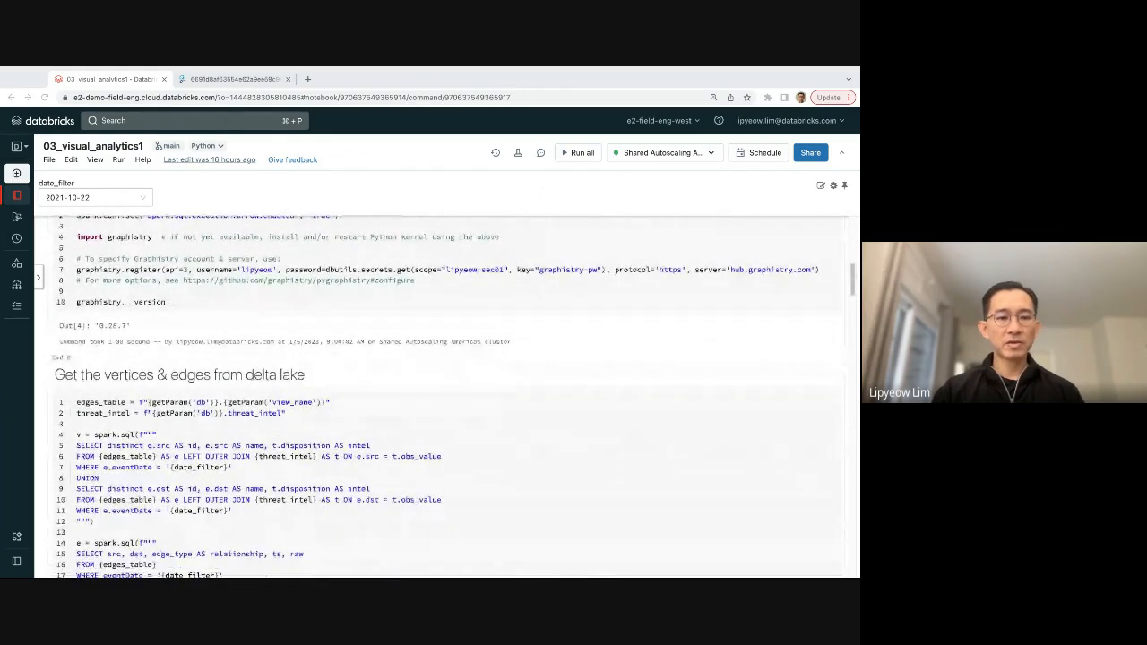
scroll(364, 341, down, 1)
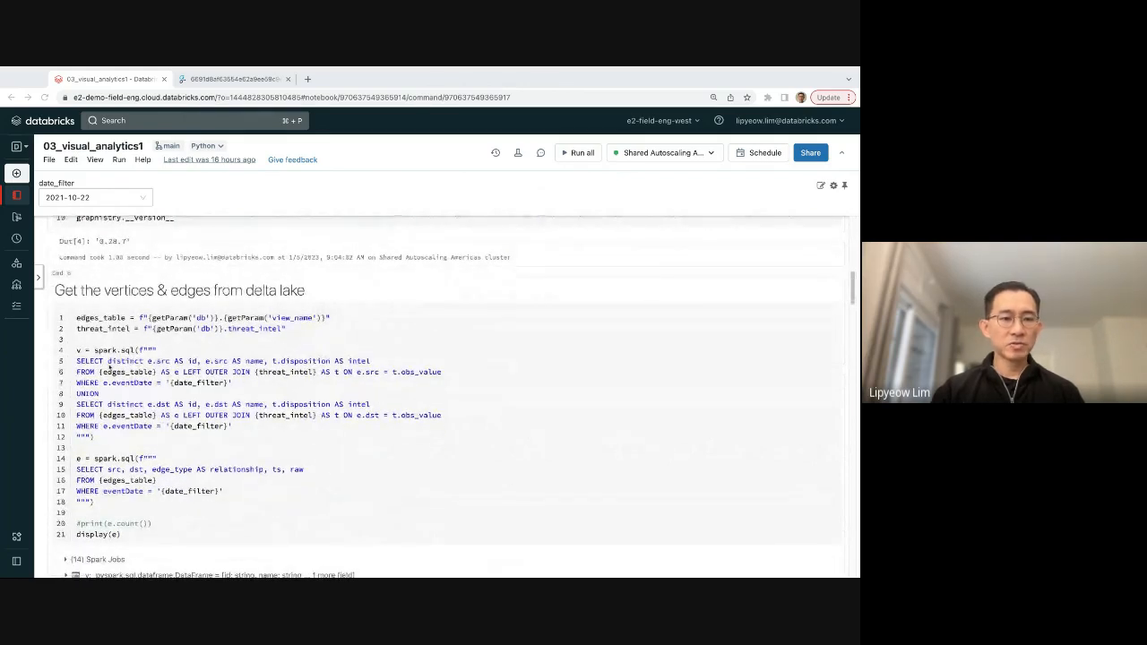
scroll(123, 378, down, 1)
scroll(123, 377, down, 1)
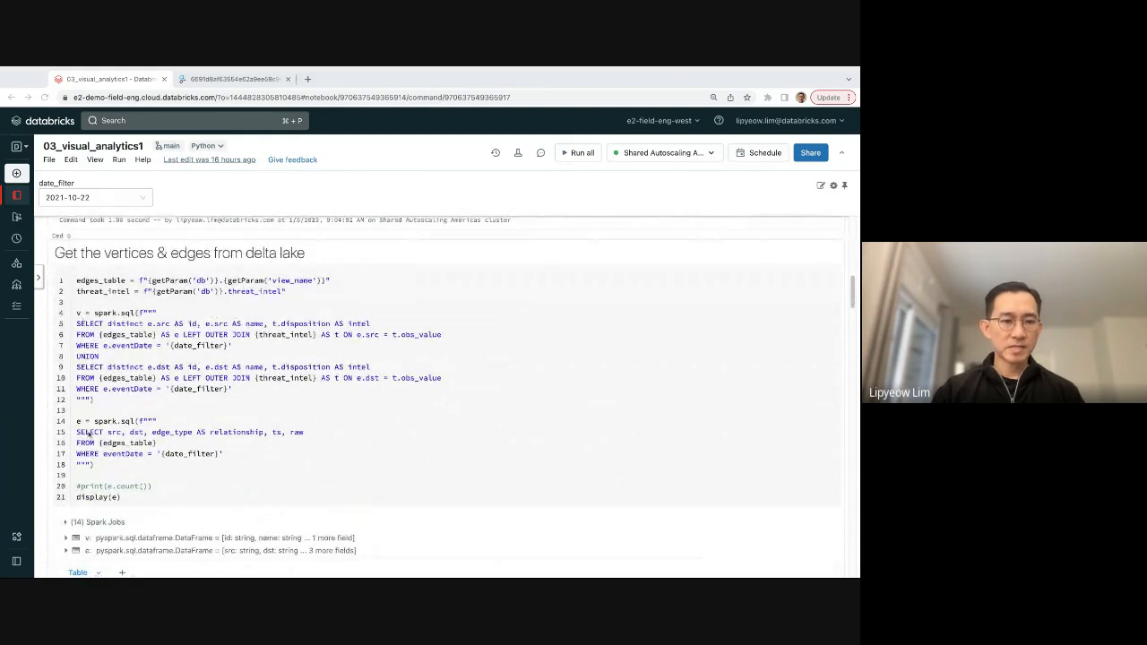
scroll(143, 423, down, 1)
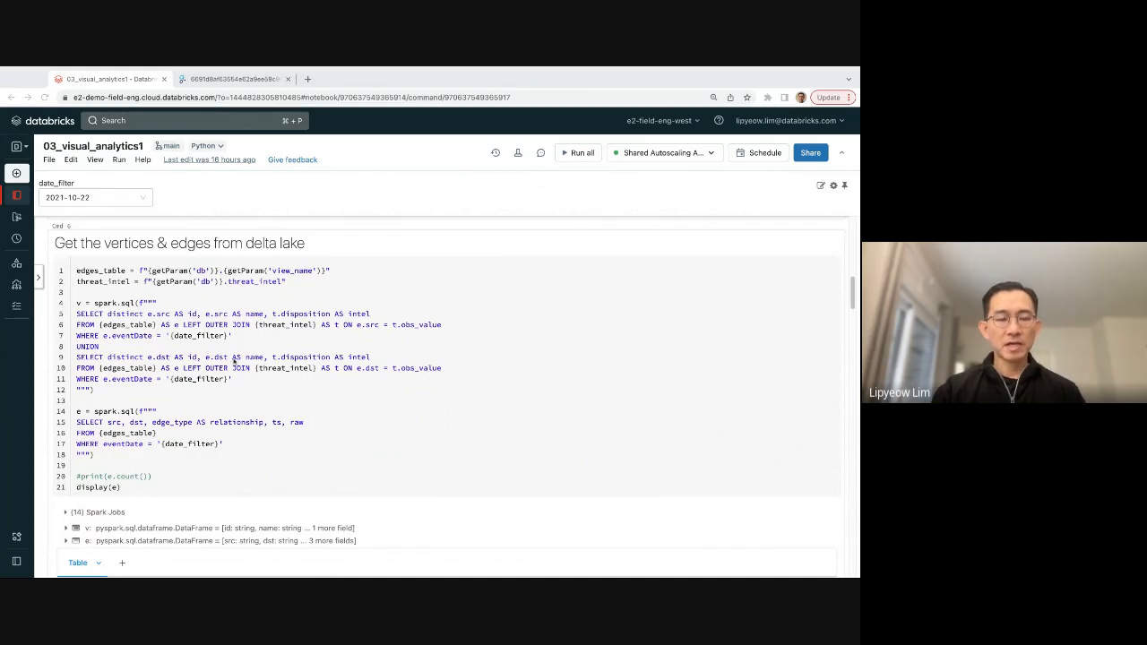
scroll(213, 369, down, 2)
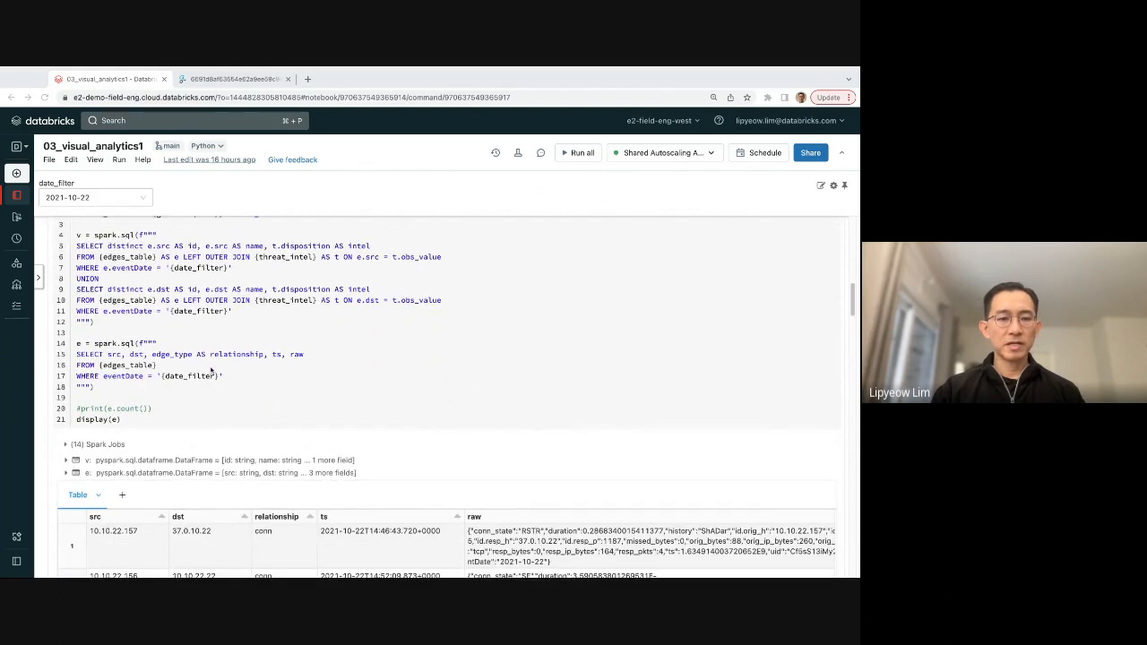
scroll(449, 398, down, 6)
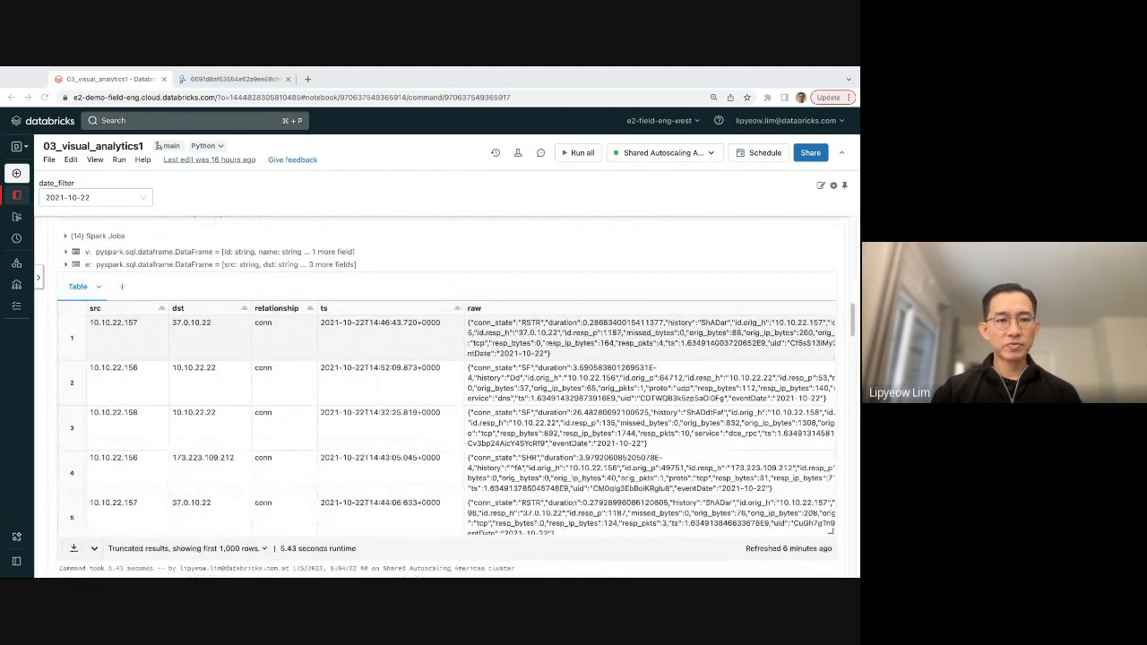
Review the edges result table, the Graphistry plot cell and the email alerts query results.
scroll(101, 225, up, 1)
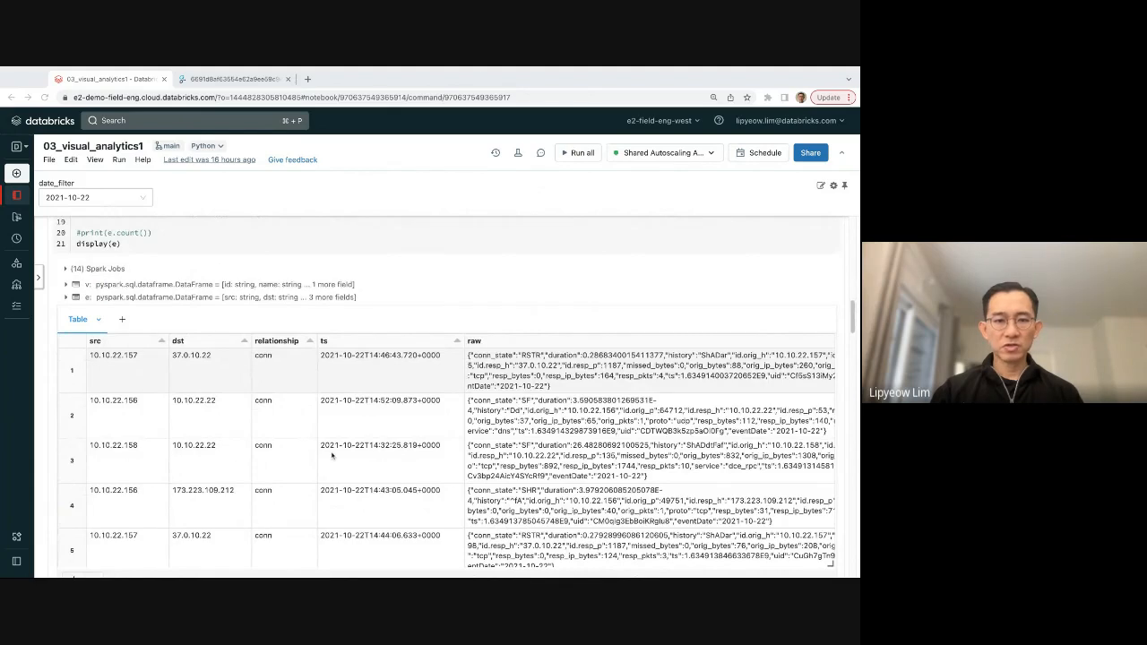
scroll(332, 456, down, 5)
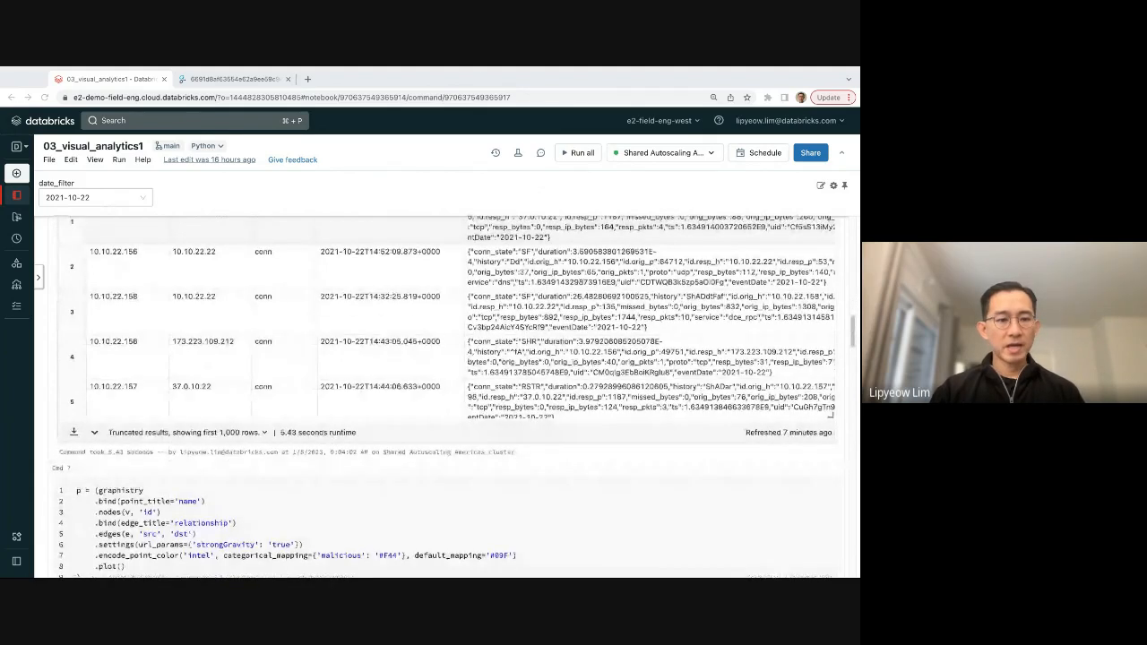
scroll(264, 378, down, 4)
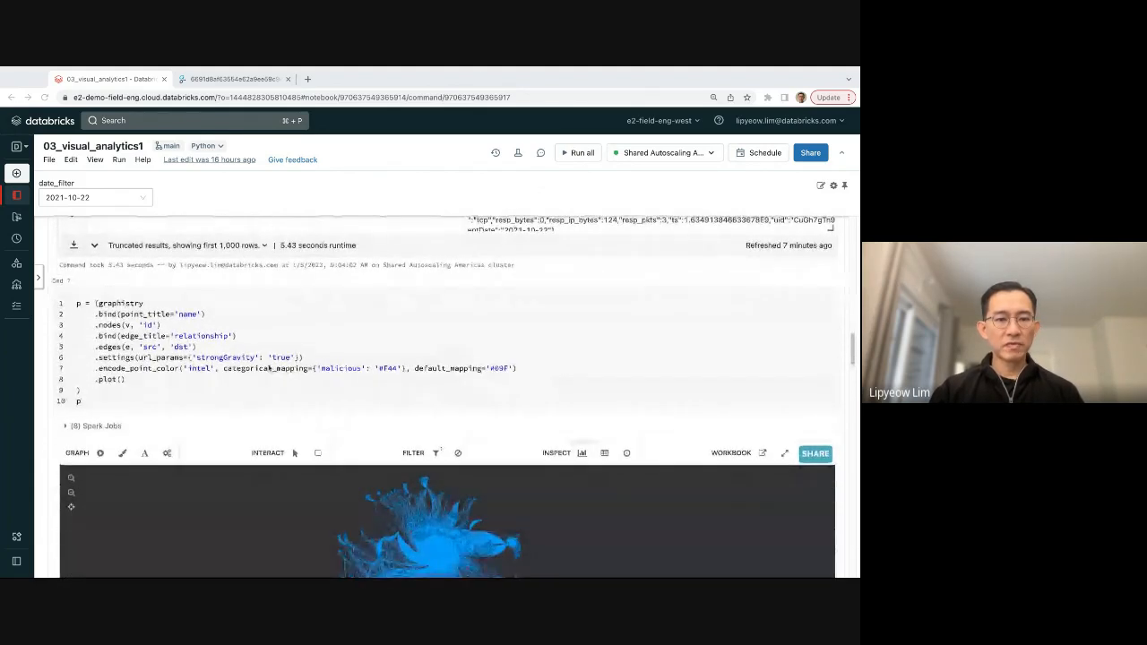
scroll(264, 379, down, 1)
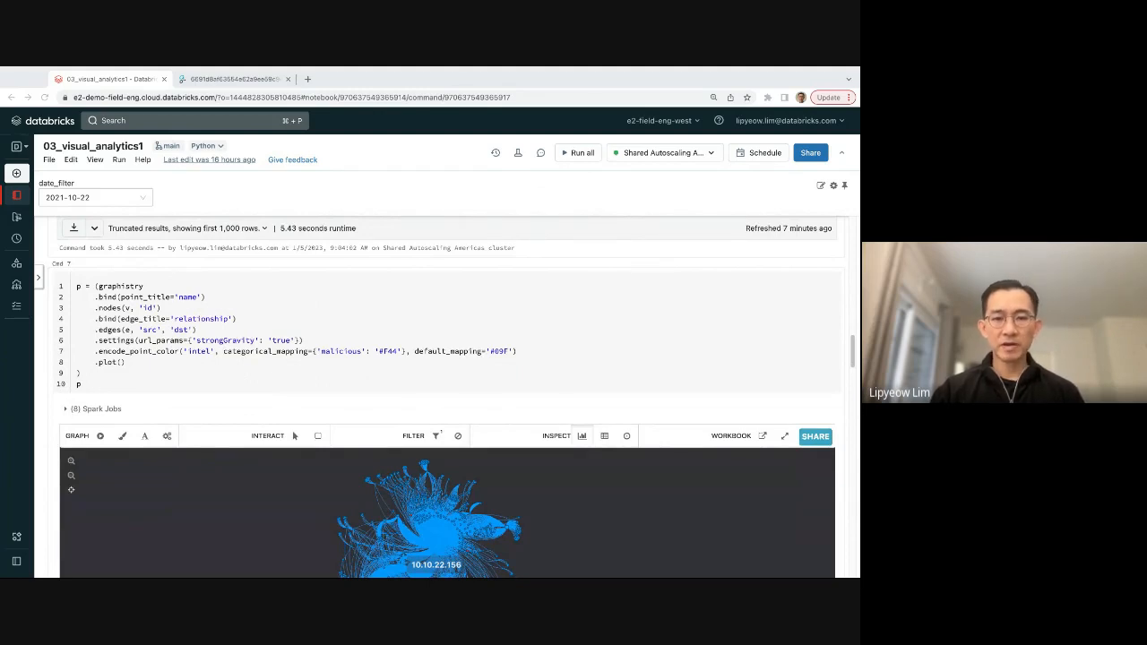
scroll(448, 394, down, 2)
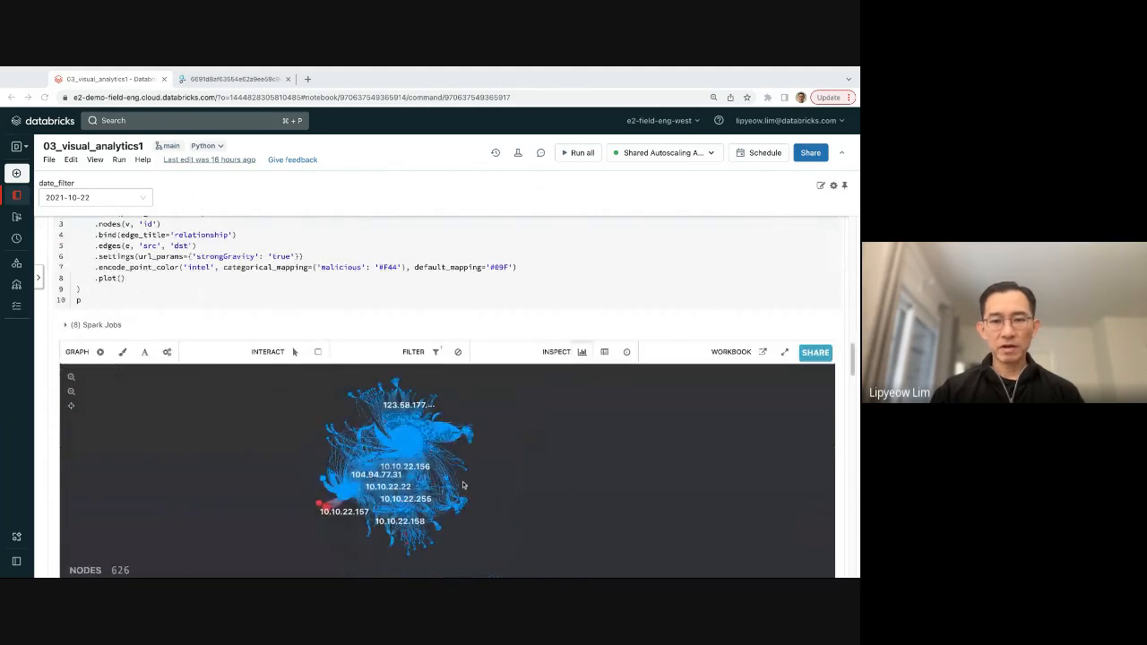
click(854, 371)
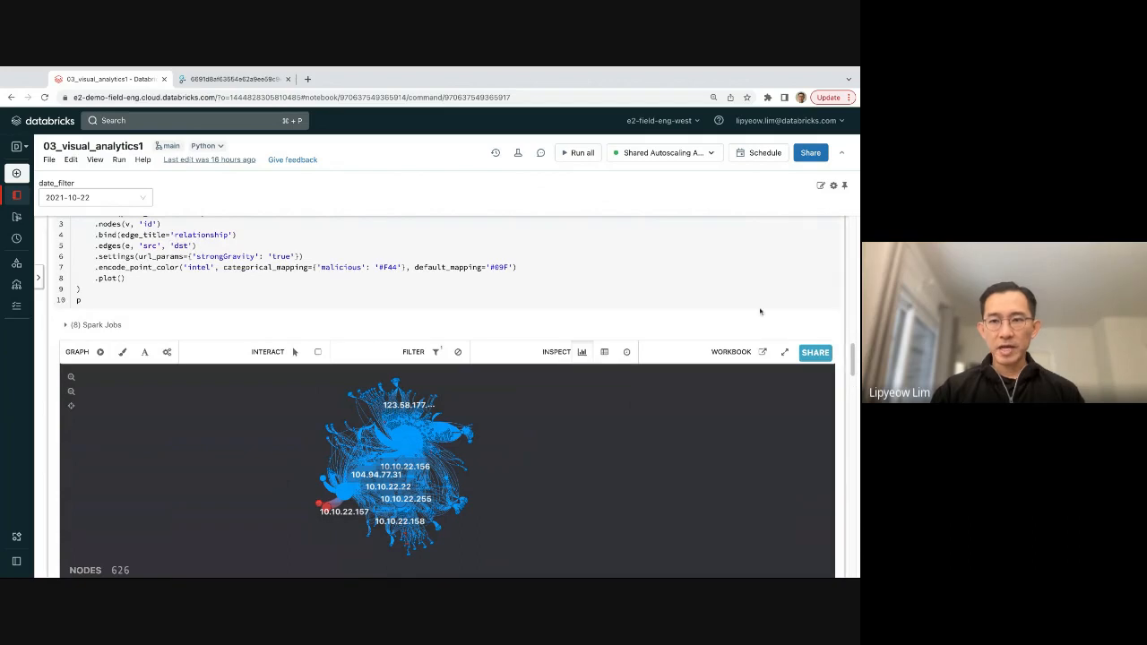
scroll(760, 308, down, 3)
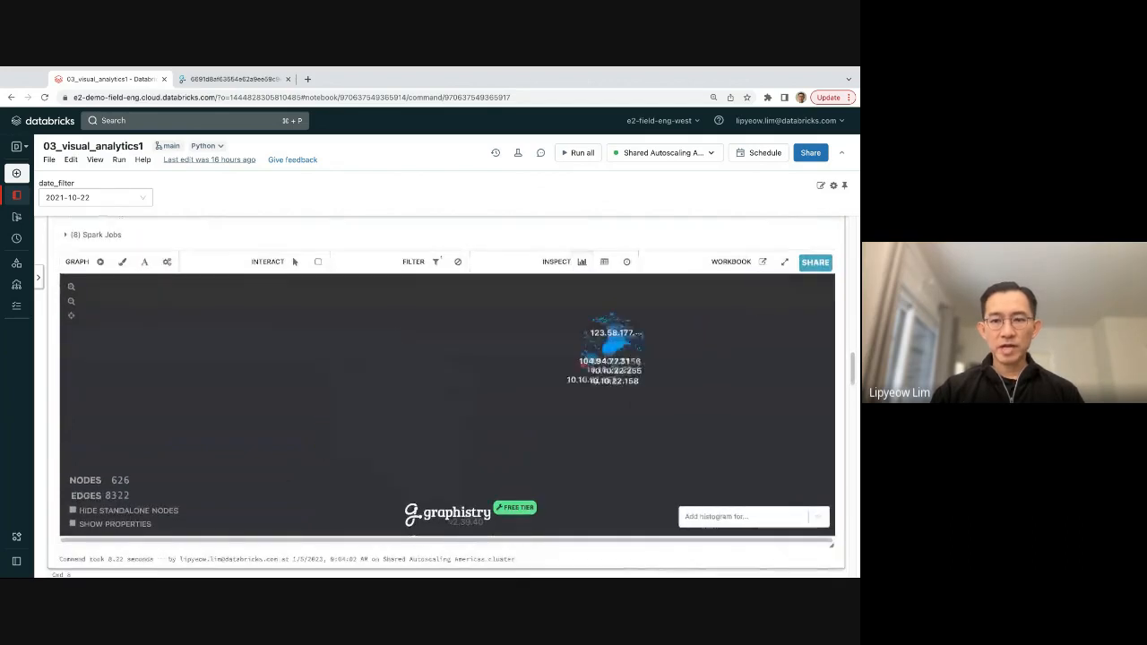
scroll(851, 535, down, 5)
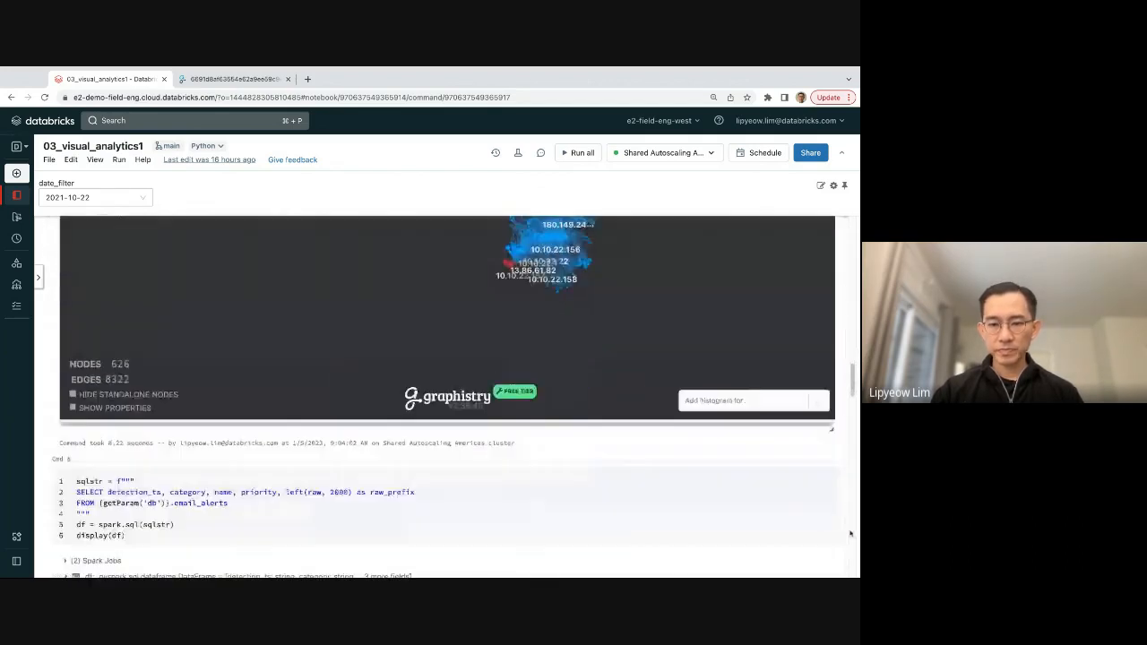
scroll(446, 399, down, 3)
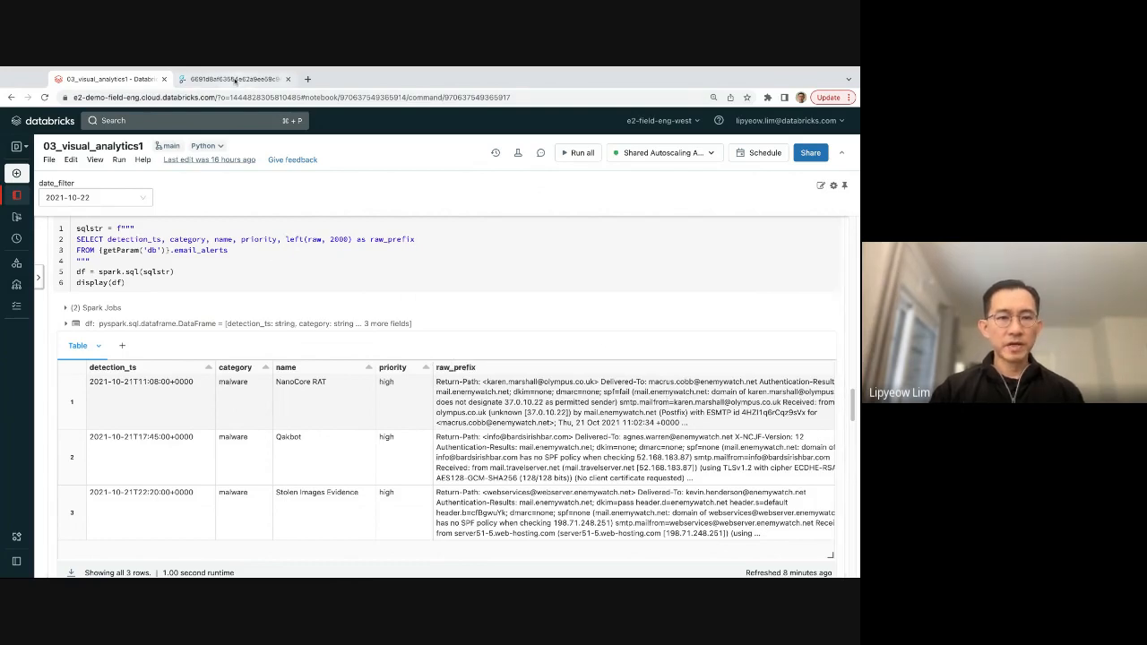
Open the Graphistry graph tab, show its data table, and search the points for the email recipient's user name.
click(235, 79)
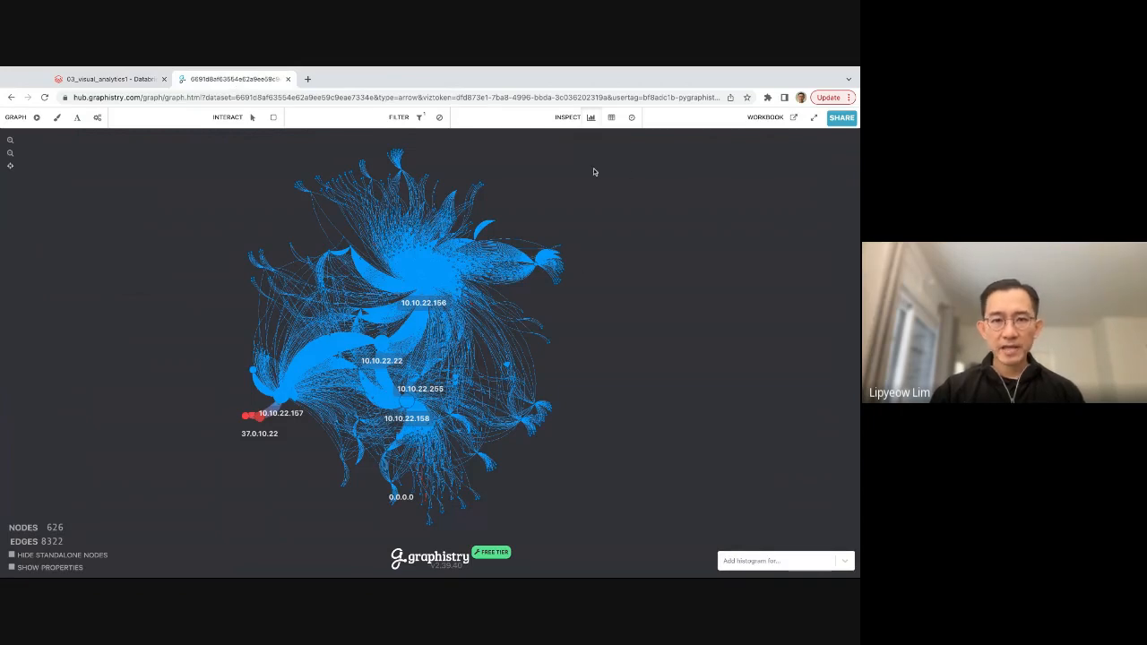
click(611, 118)
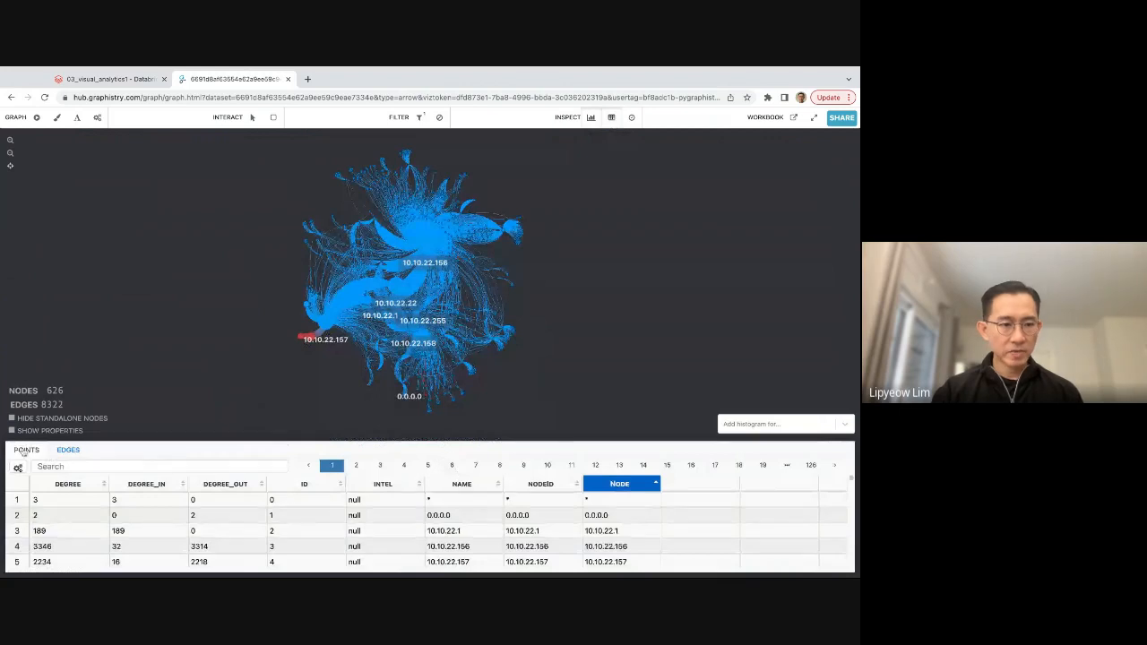
click(65, 467)
text(ma)
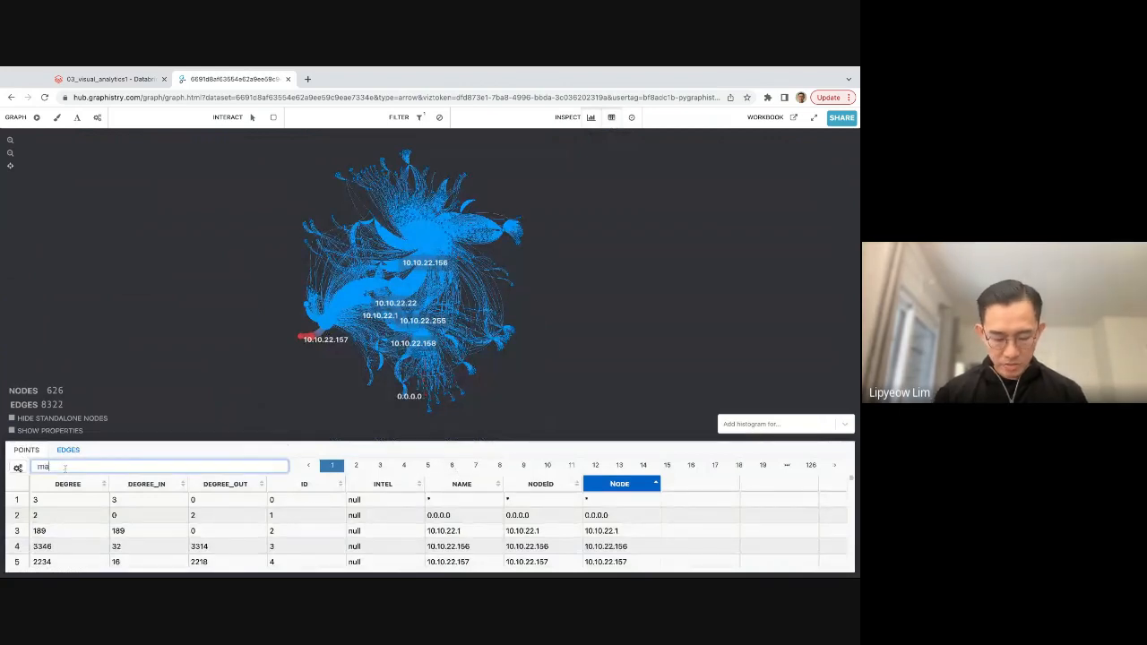
text(crus)
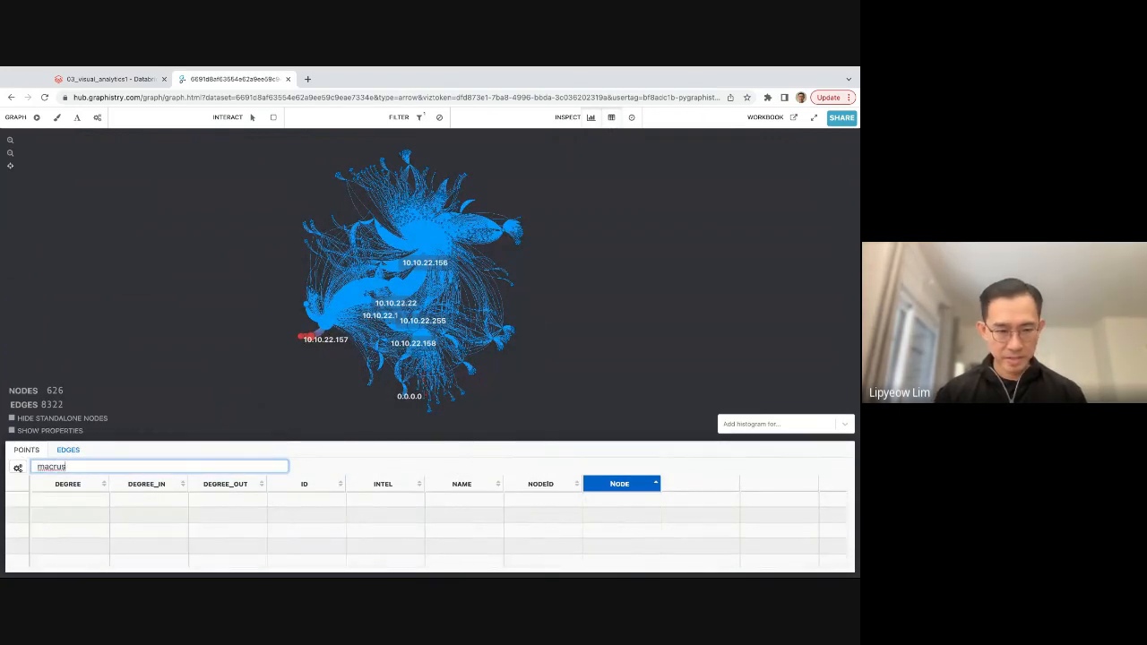
key(BackSpace)
key(BackSpace)
key(BackSpace)
key(BackSpace)
key(BackSpace)
key(BackSpace)
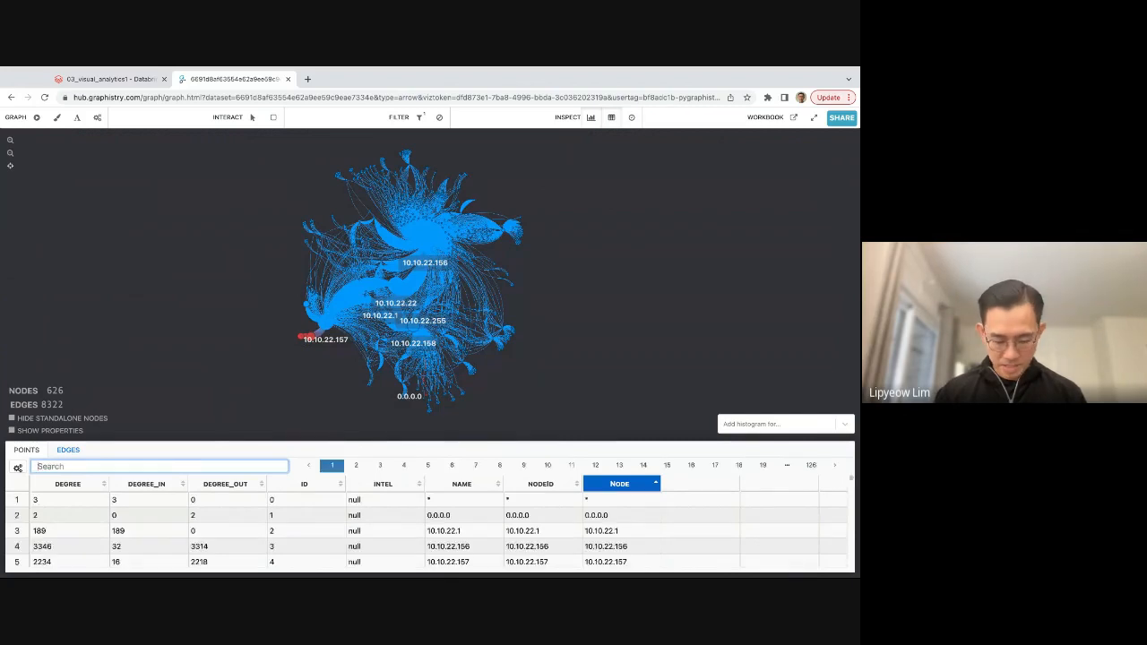
text(cobb)
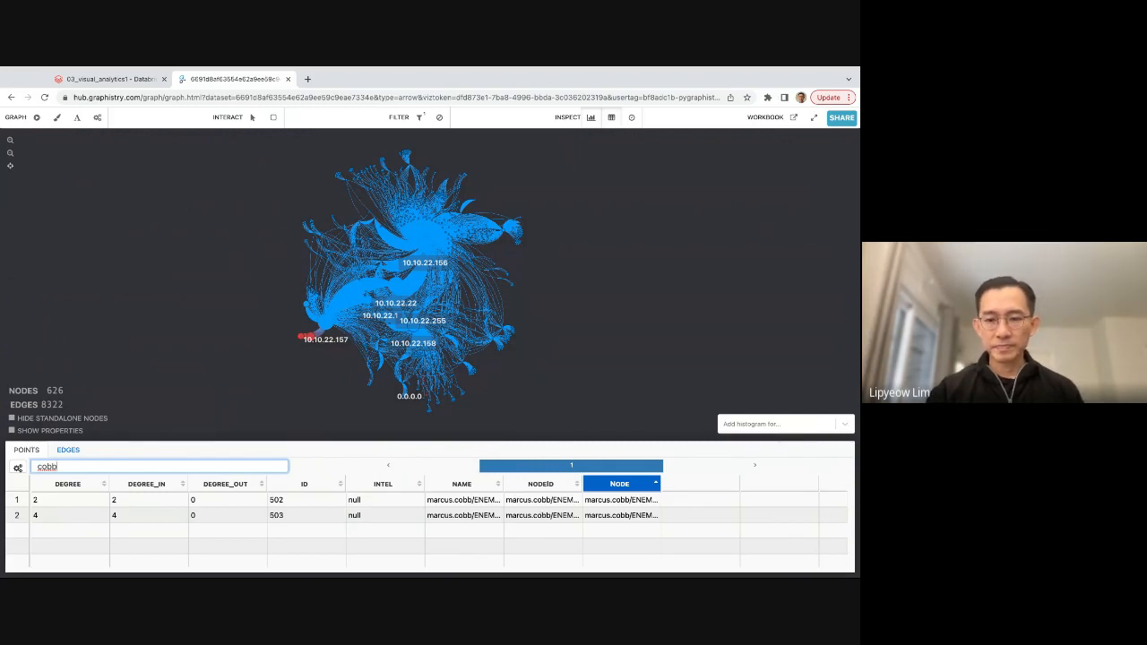
Select the matching user node from the search results and zoom in on it in the graph.
click(604, 500)
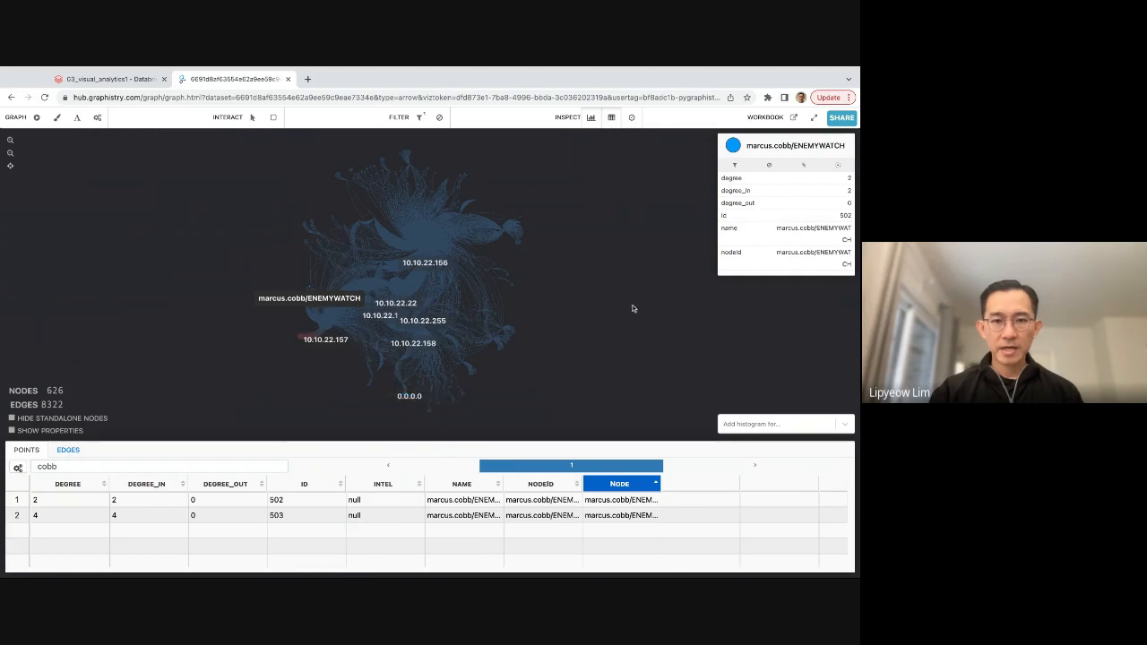
scroll(316, 316, up, 3)
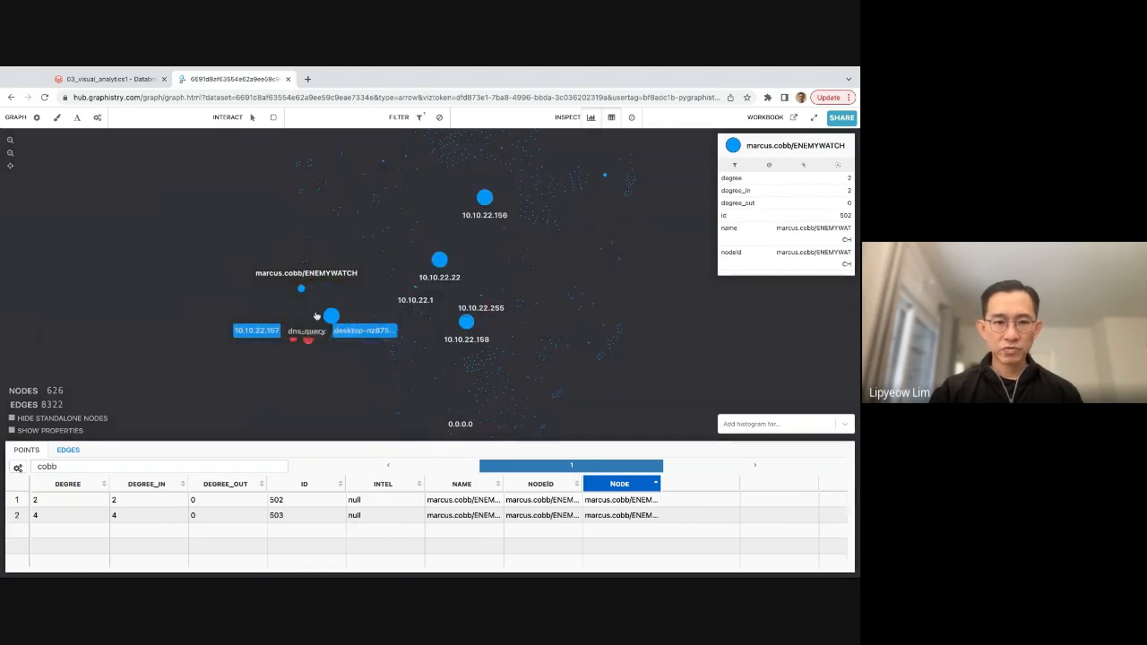
scroll(316, 316, up, 2)
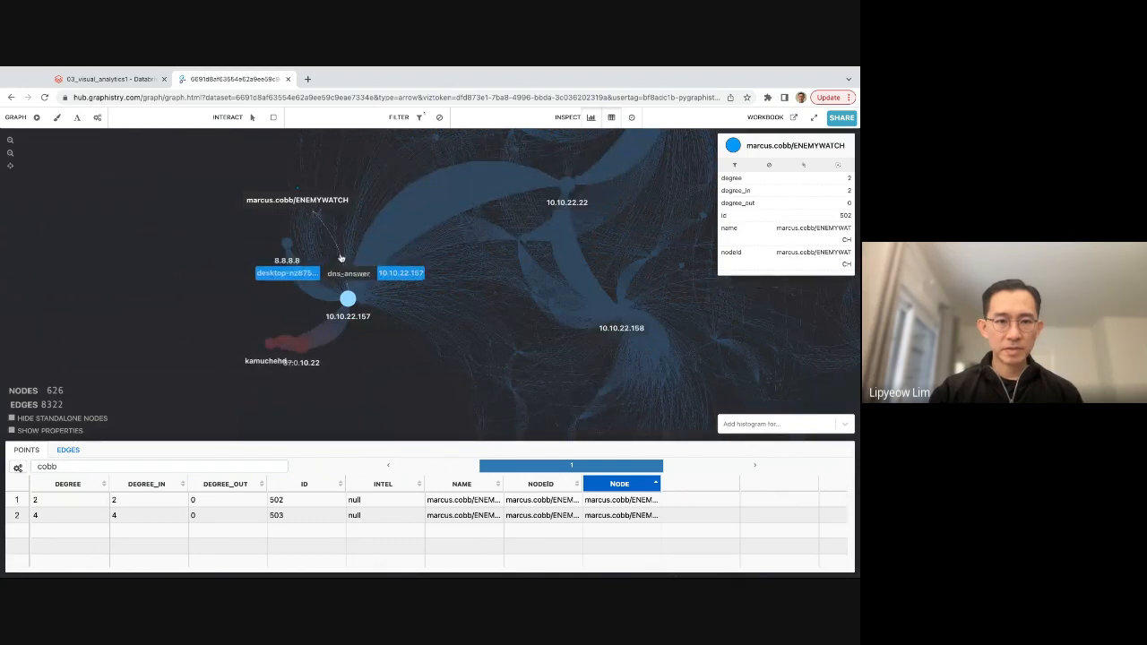
scroll(339, 269, up, 3)
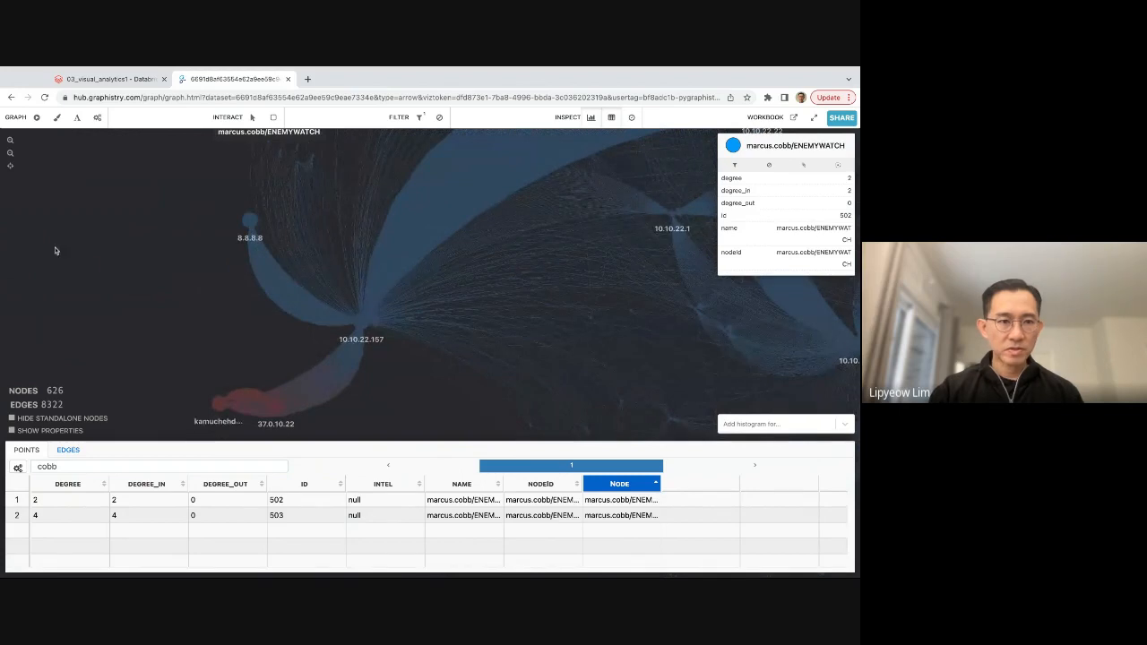
drag(182, 236, 197, 287)
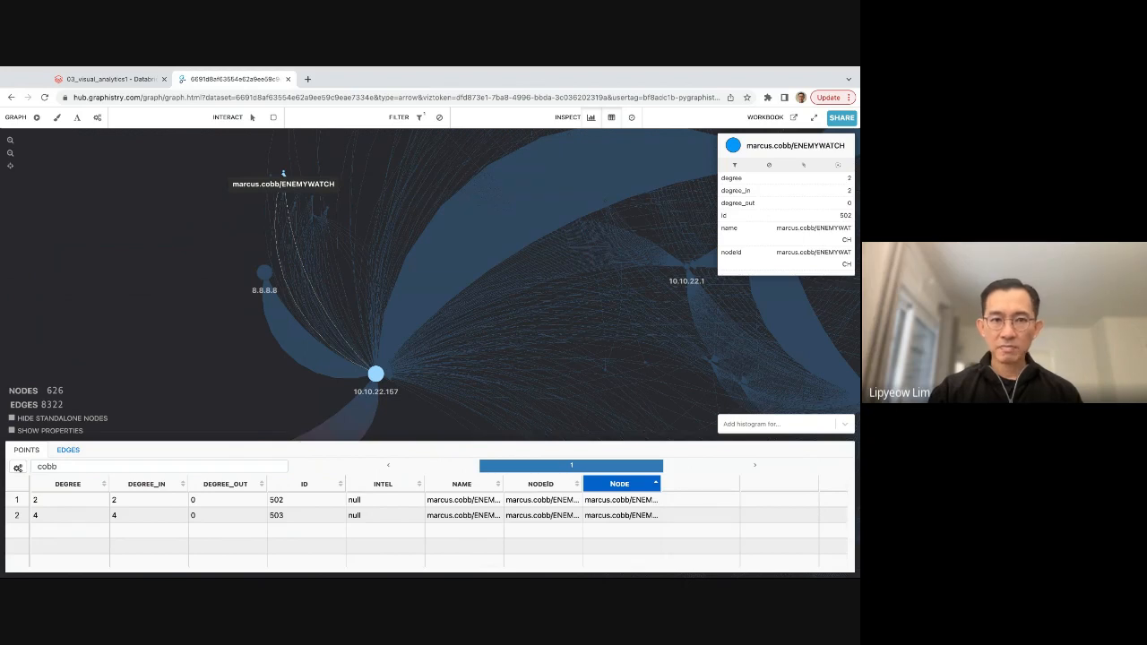
Inspect the kerberos-client edge leading to the user node, then select host 10.10.22.157.
mouse_move(278, 201)
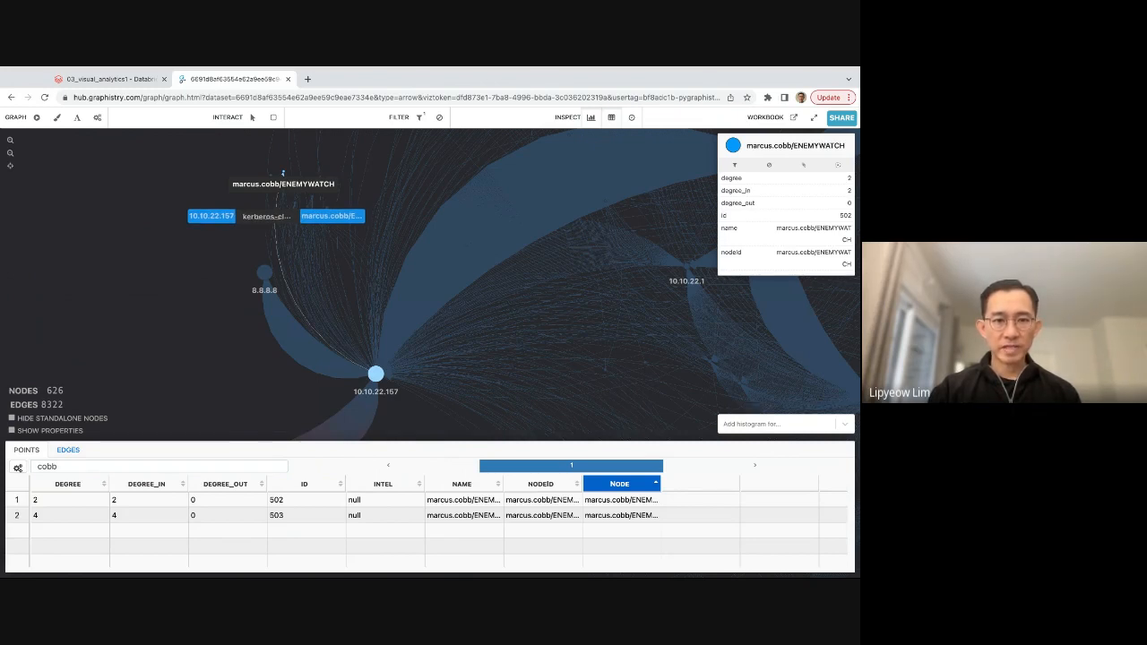
click(295, 304)
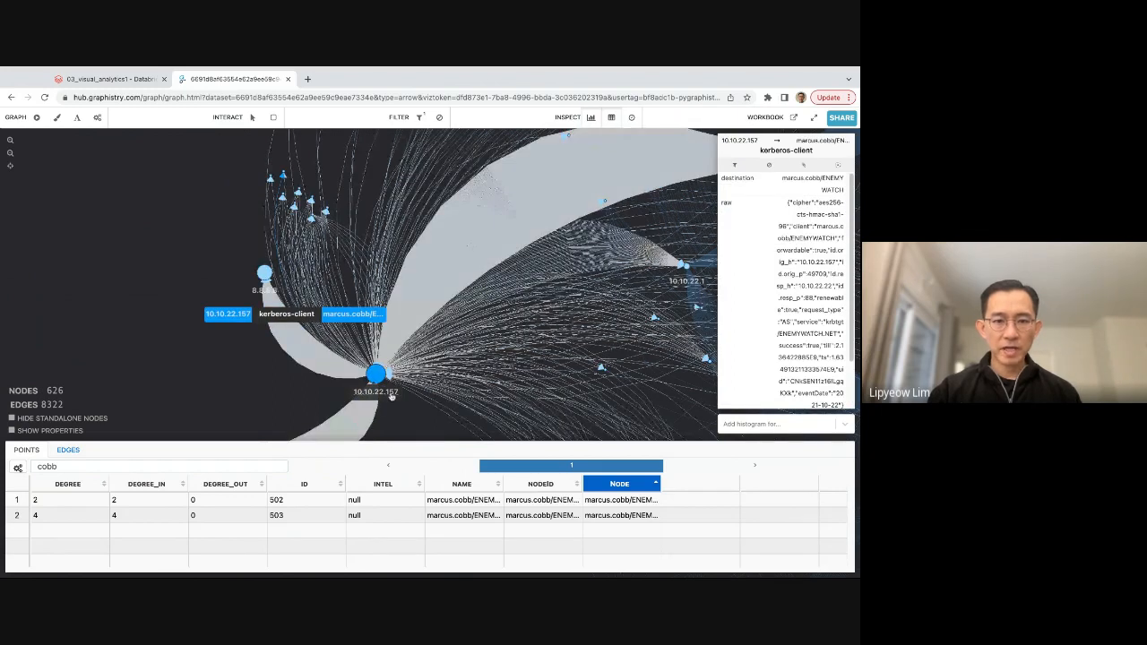
click(378, 378)
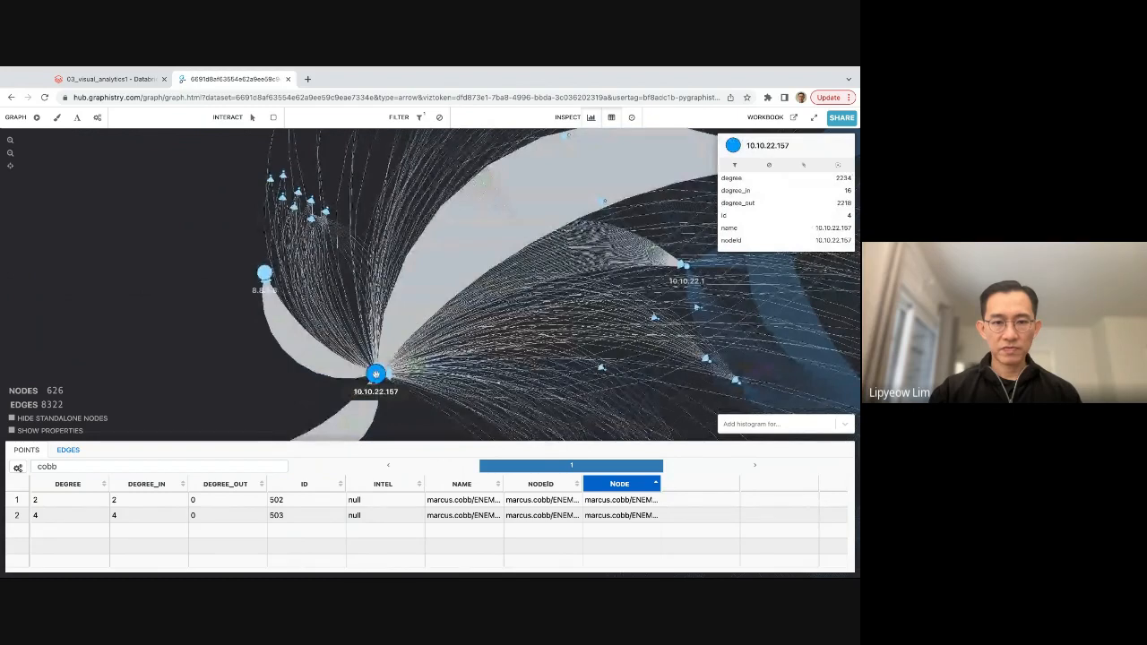
Pan and zoom around 10.10.22.157 to examine its connections toward the red malicious nodes.
drag(376, 375, 375, 266)
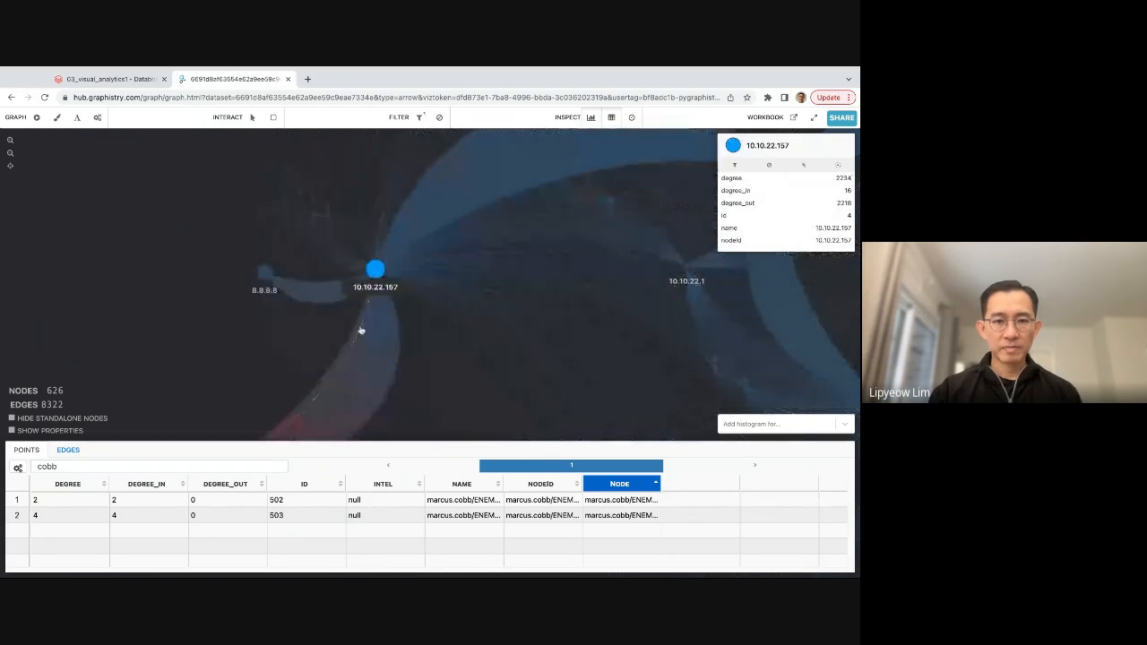
scroll(197, 311, down, 3)
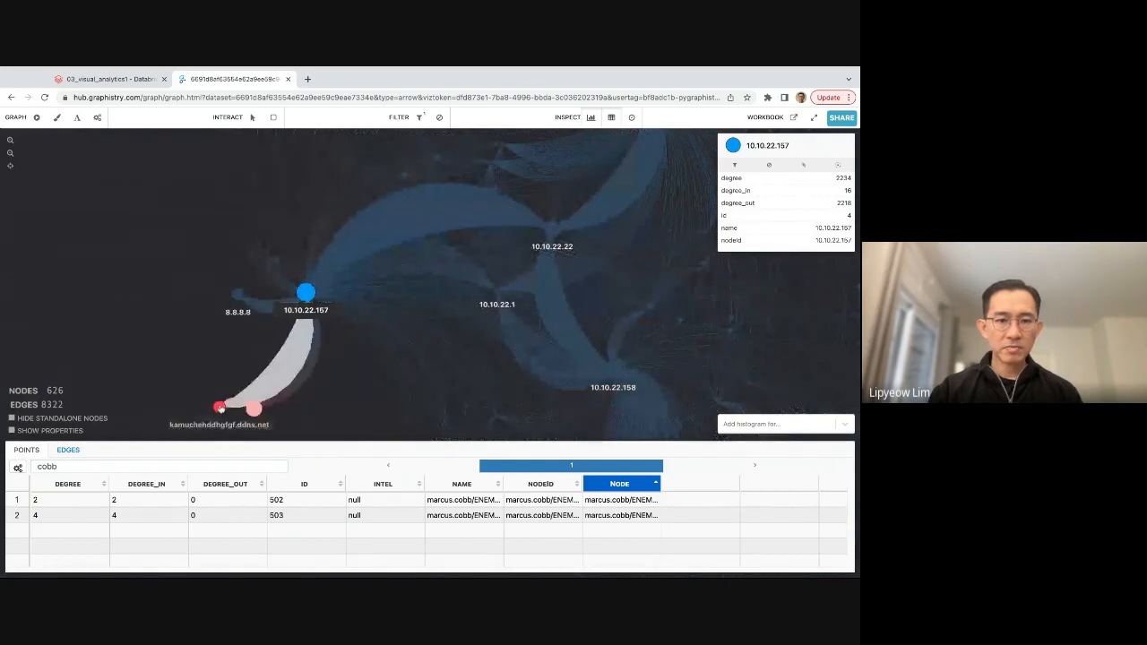
drag(222, 409, 221, 355)
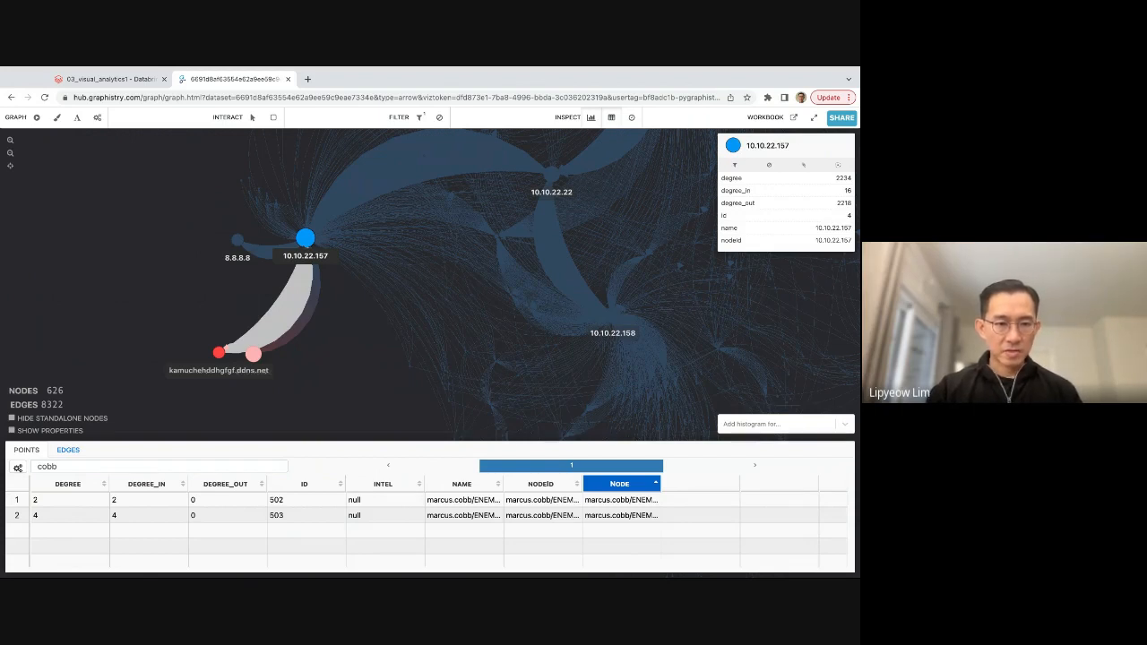
Select the malicious node kamuchehddhgfgf.ddns.net, then the malicious node 37.0.10.22, to inspect their properties.
mouse_move(227, 356)
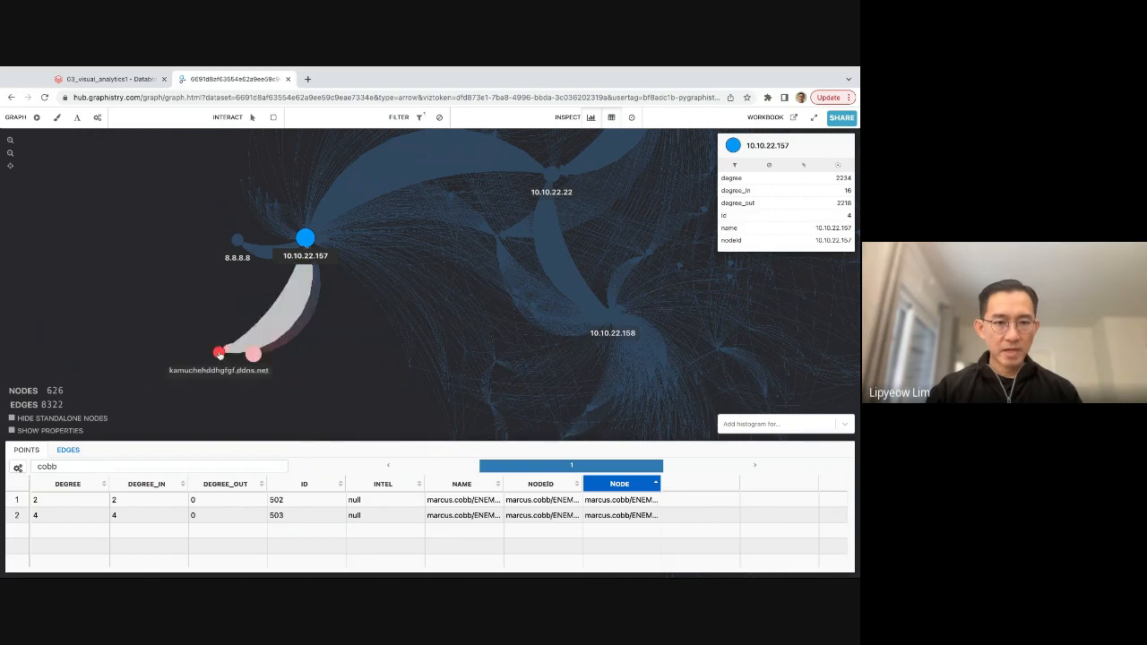
click(221, 355)
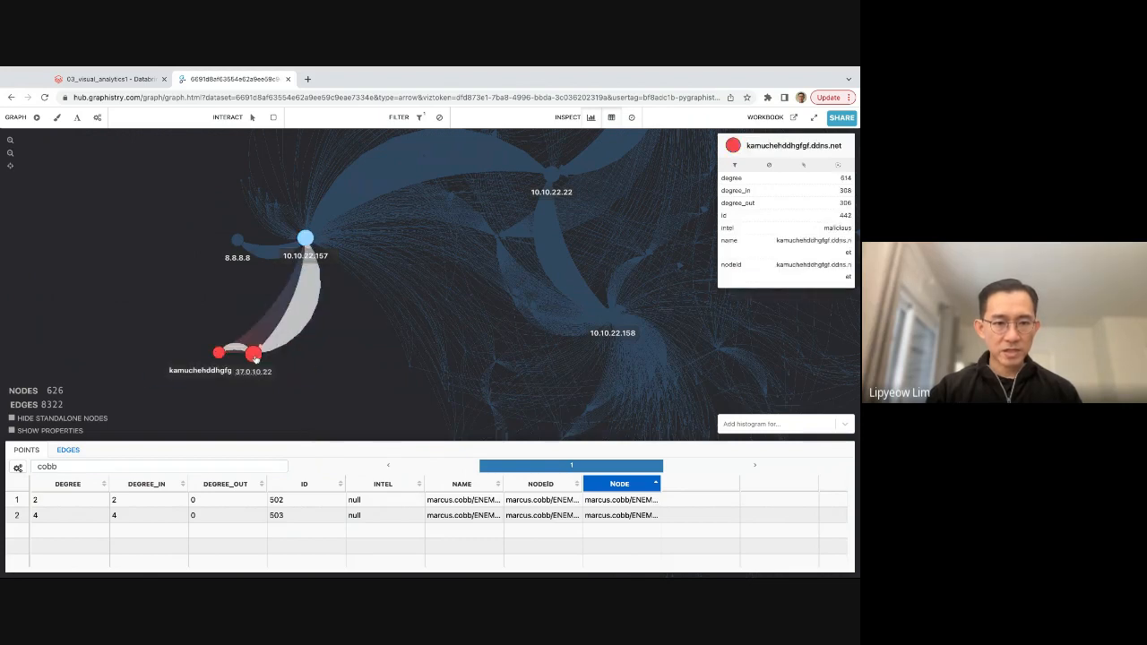
click(255, 355)
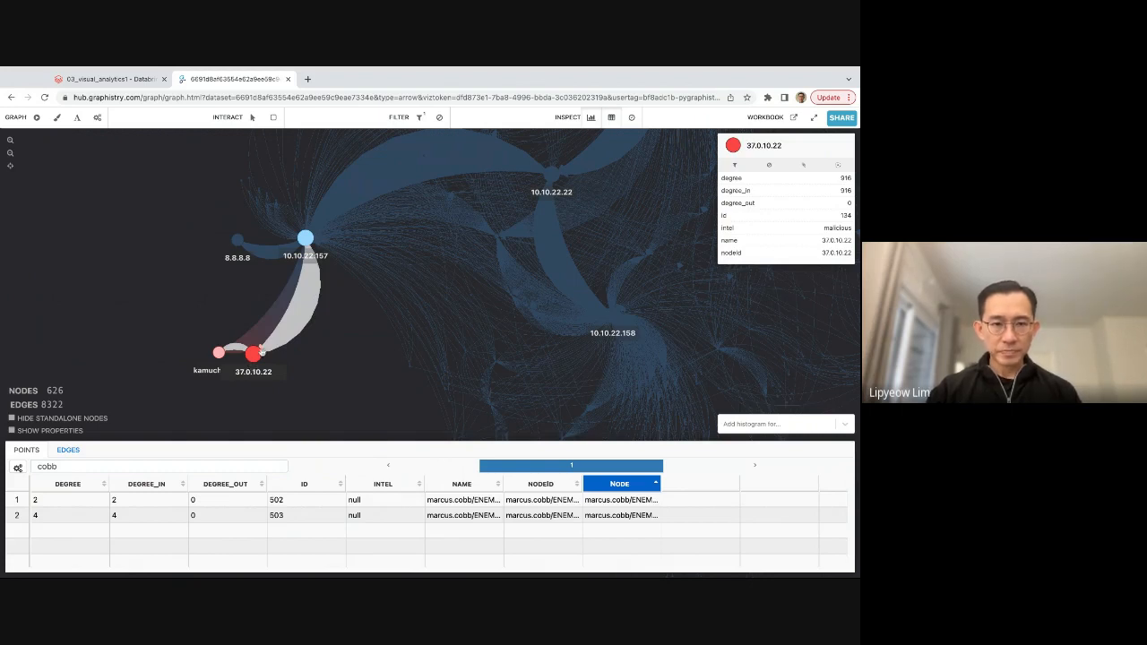
Inspect the dns-query edge from host 10.10.22.157 to kamuchehddhgfgf.ddns.net and its raw record.
mouse_move(266, 349)
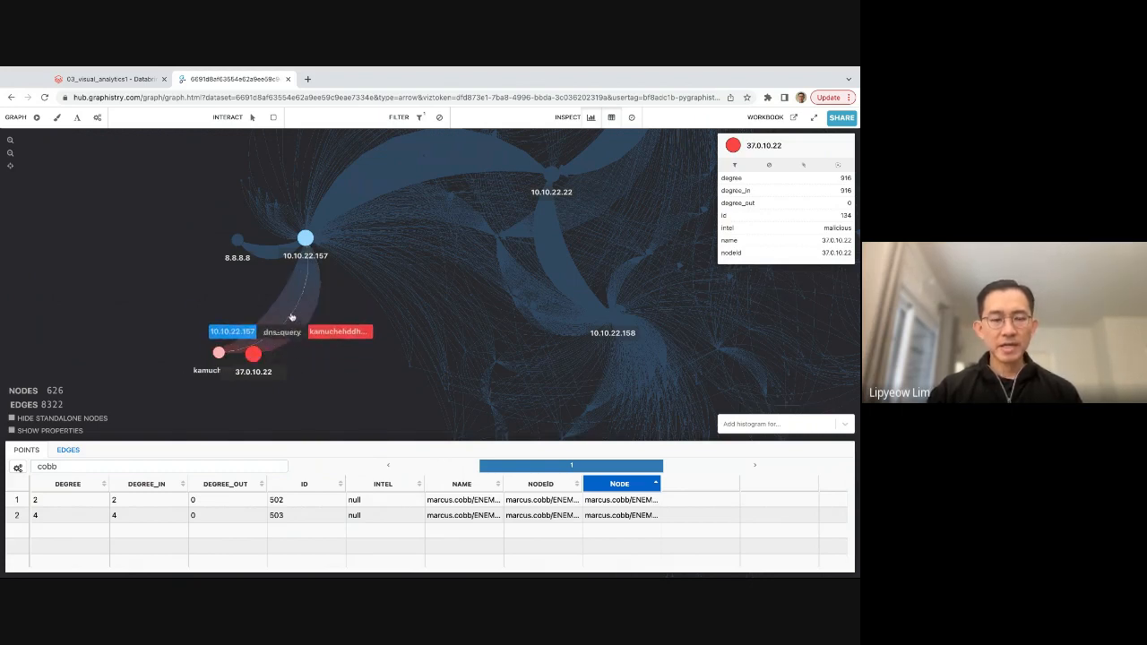
scroll(291, 317, up, 3)
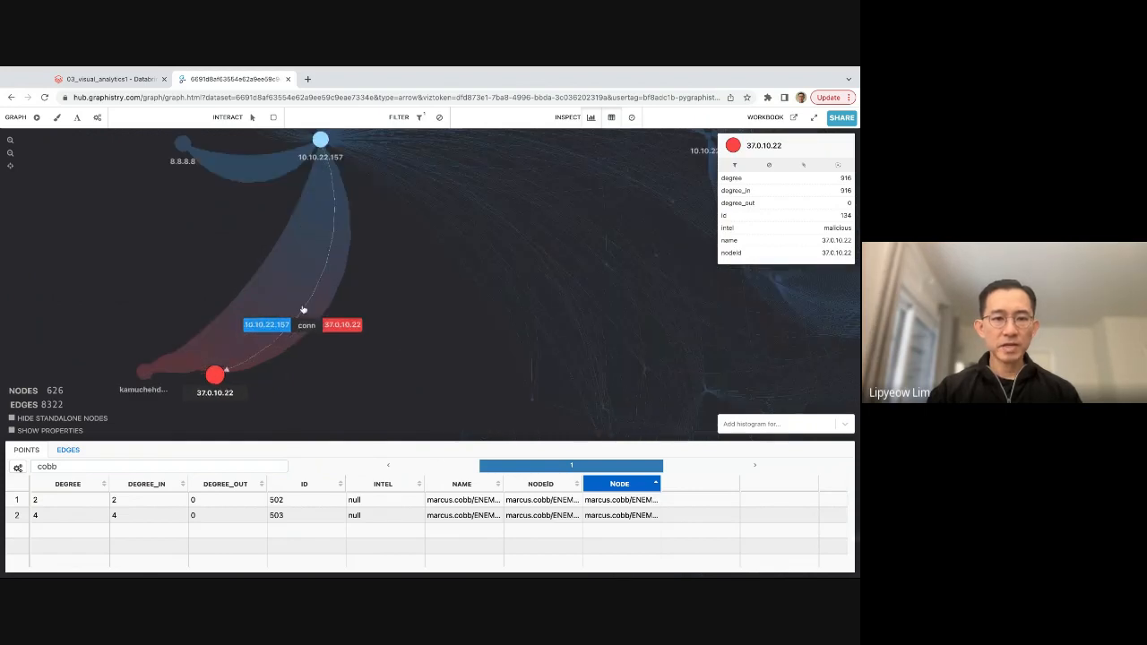
click(303, 309)
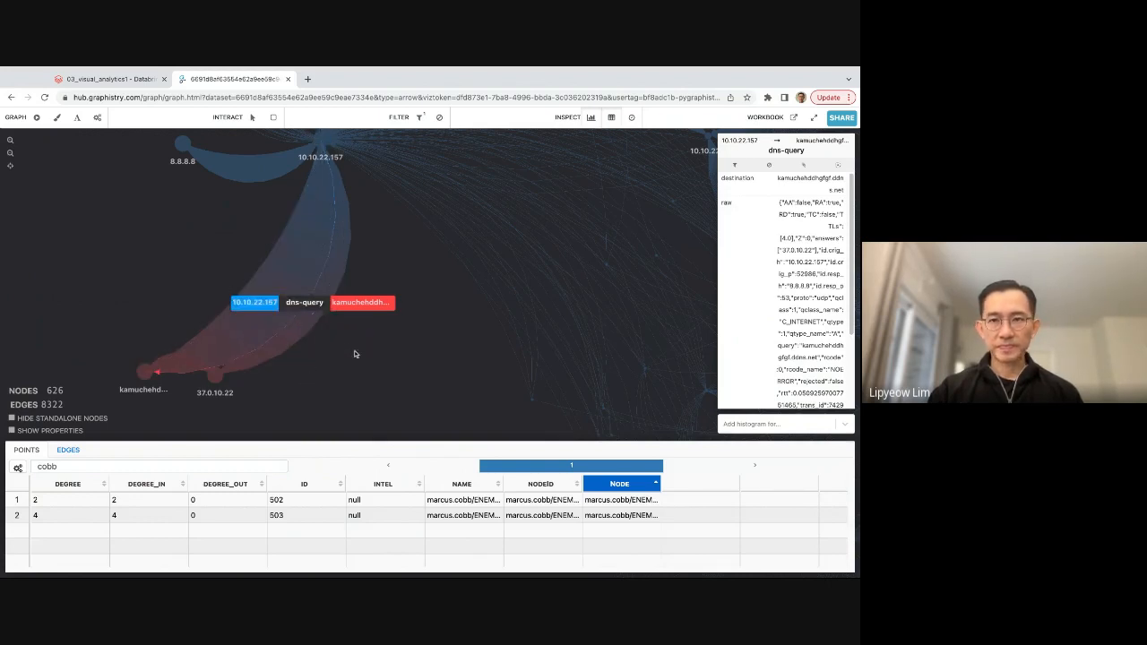
click(439, 69)
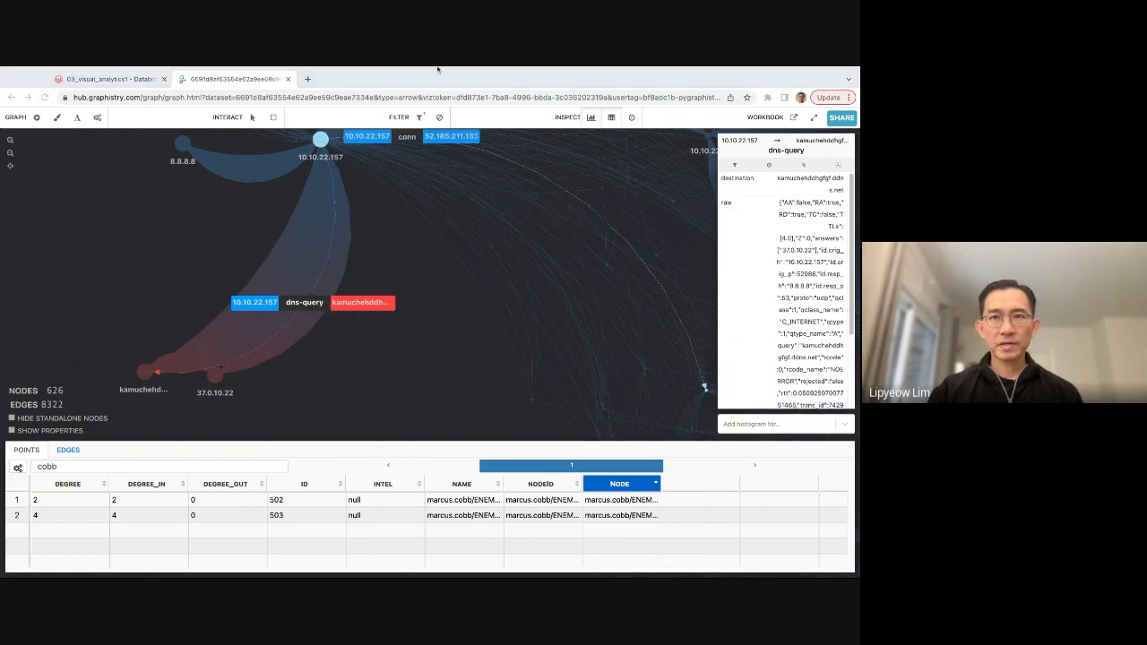